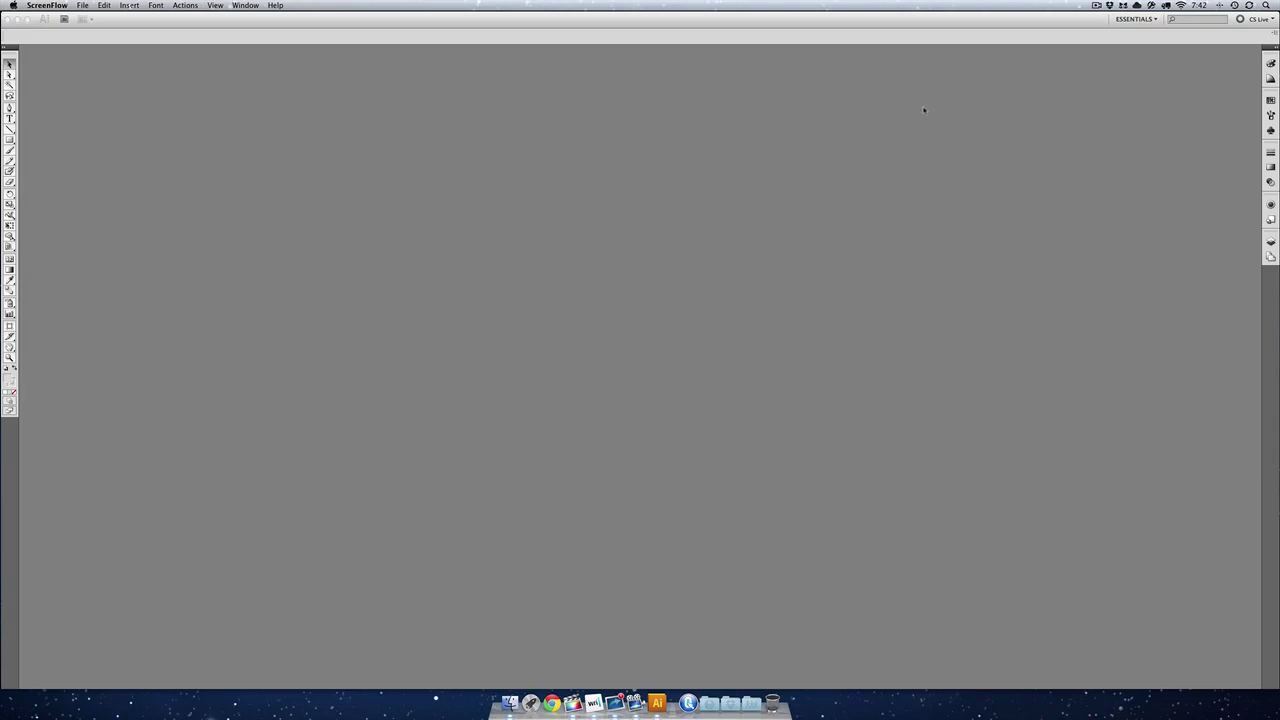
# Bring the Illustrator window to the front
pyautogui.click(121, 26)
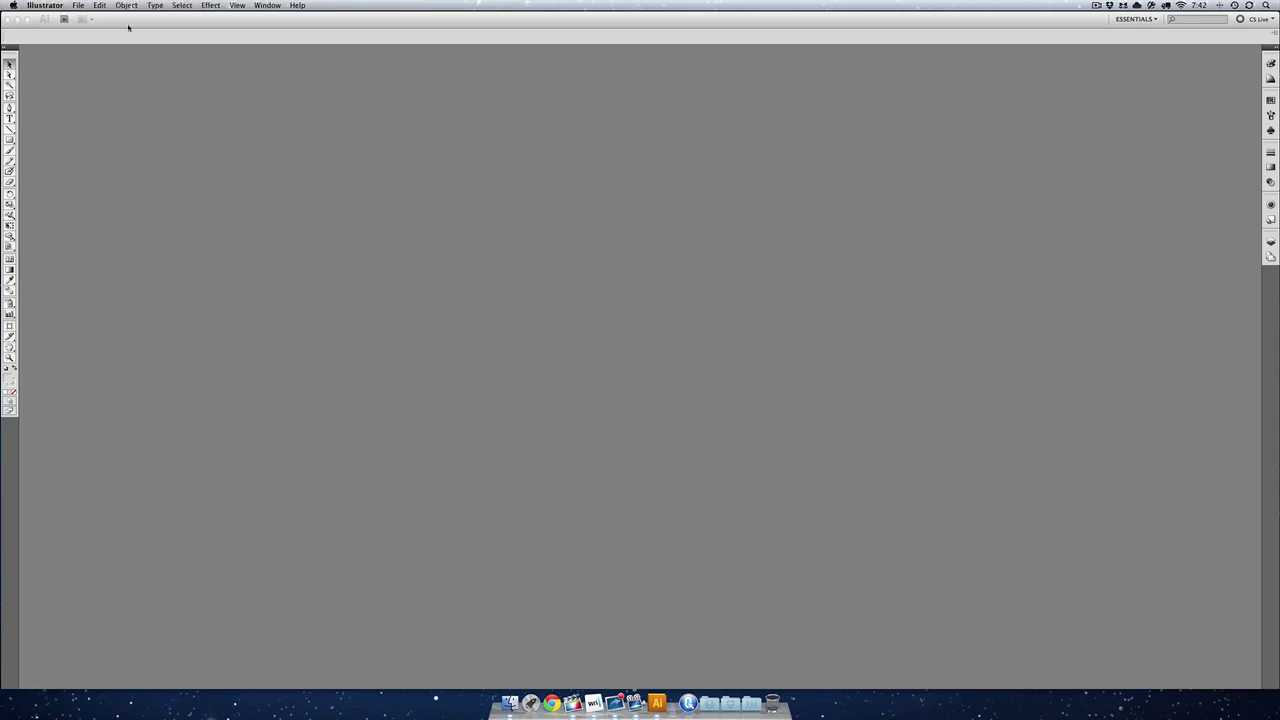
# Start a new document from the File menu
pyautogui.click(80, 6)
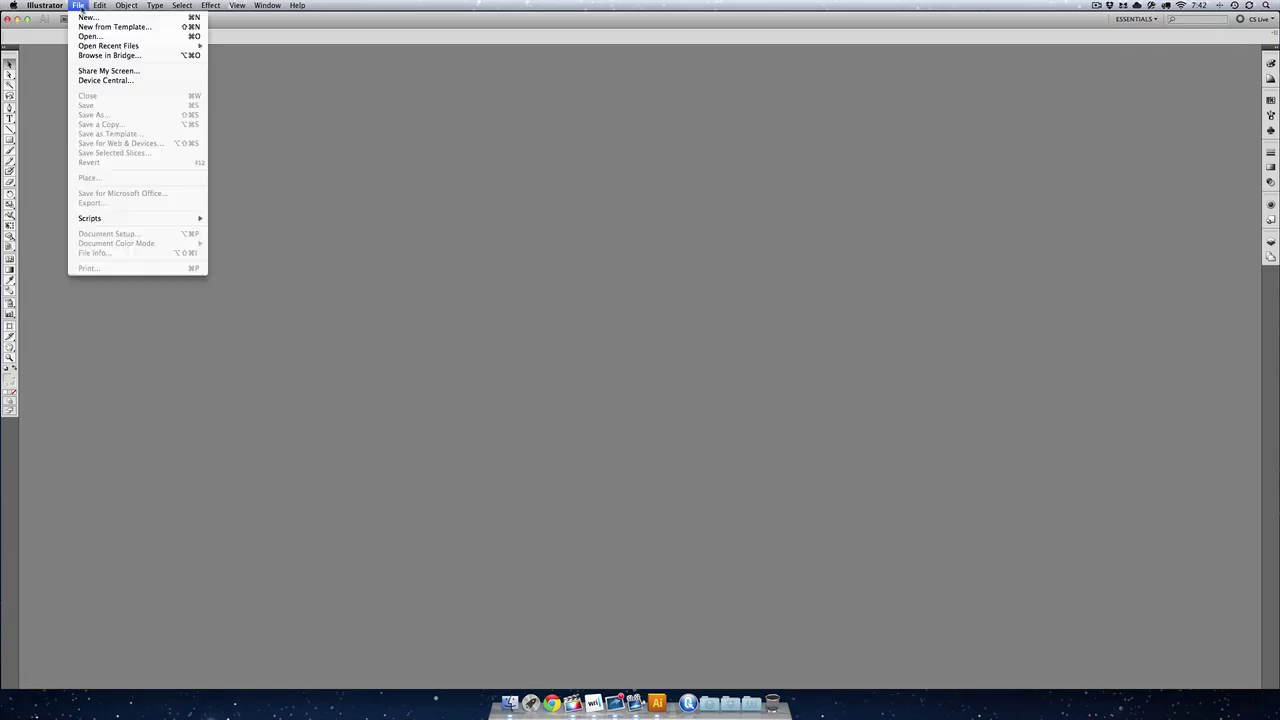
pyautogui.click(84, 17)
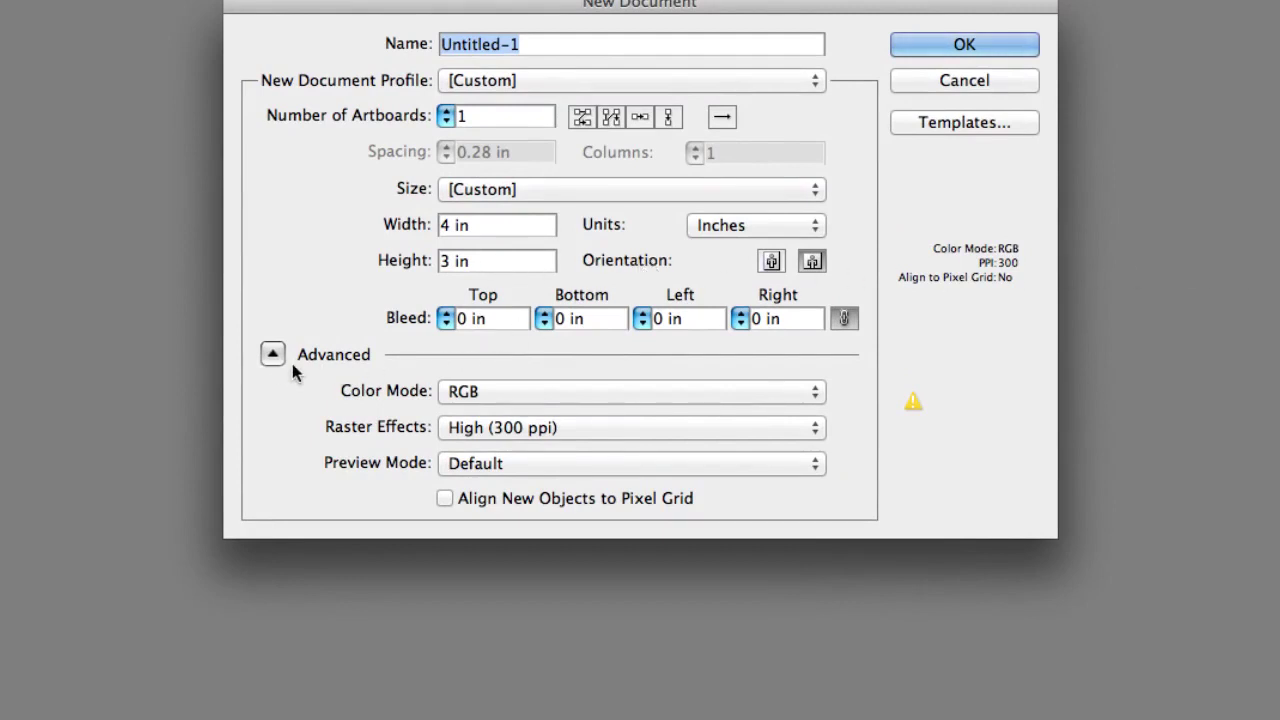
pyautogui.click(274, 357)
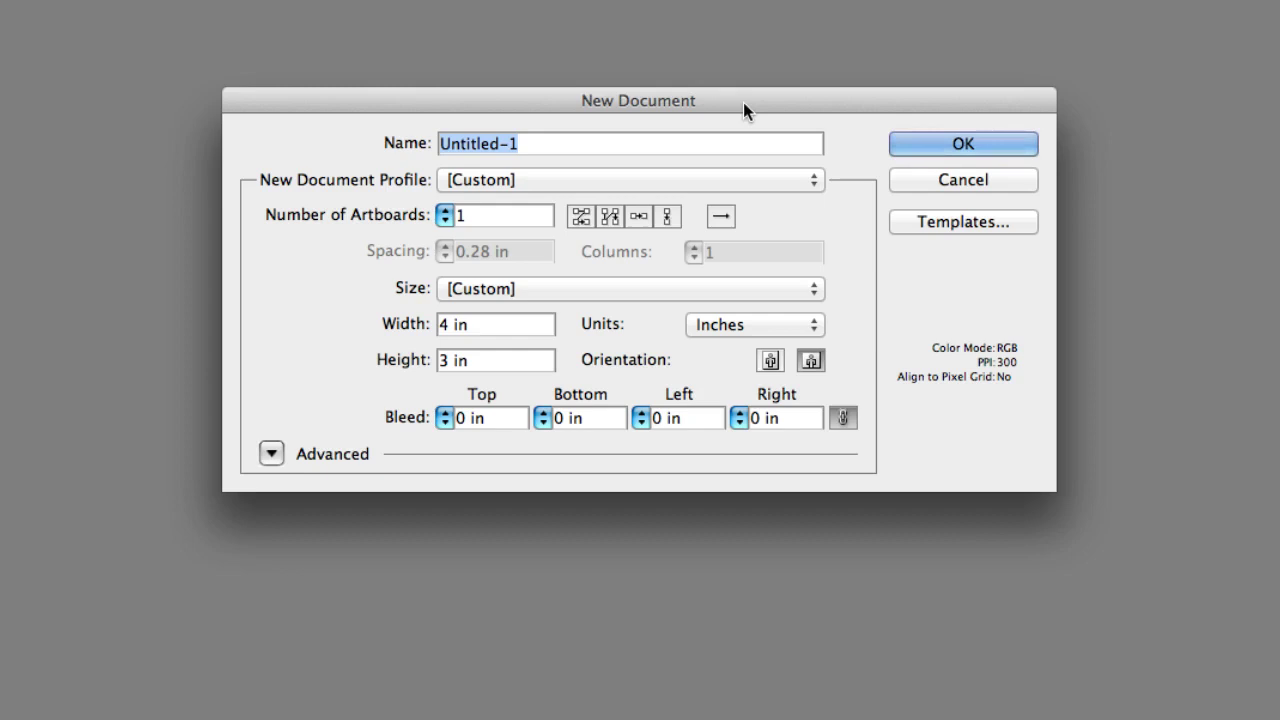
pyautogui.click(517, 221)
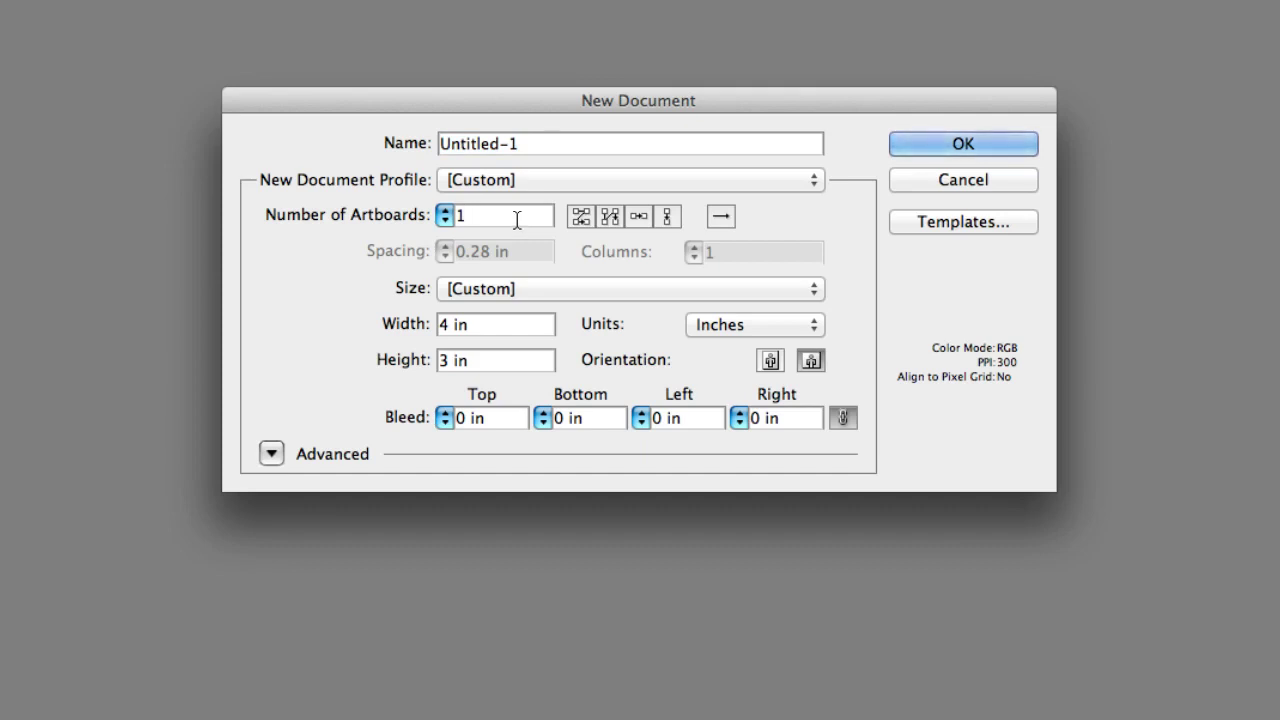
# Try the Web document profile and look over its size presets without choosing one
pyautogui.click(564, 187)
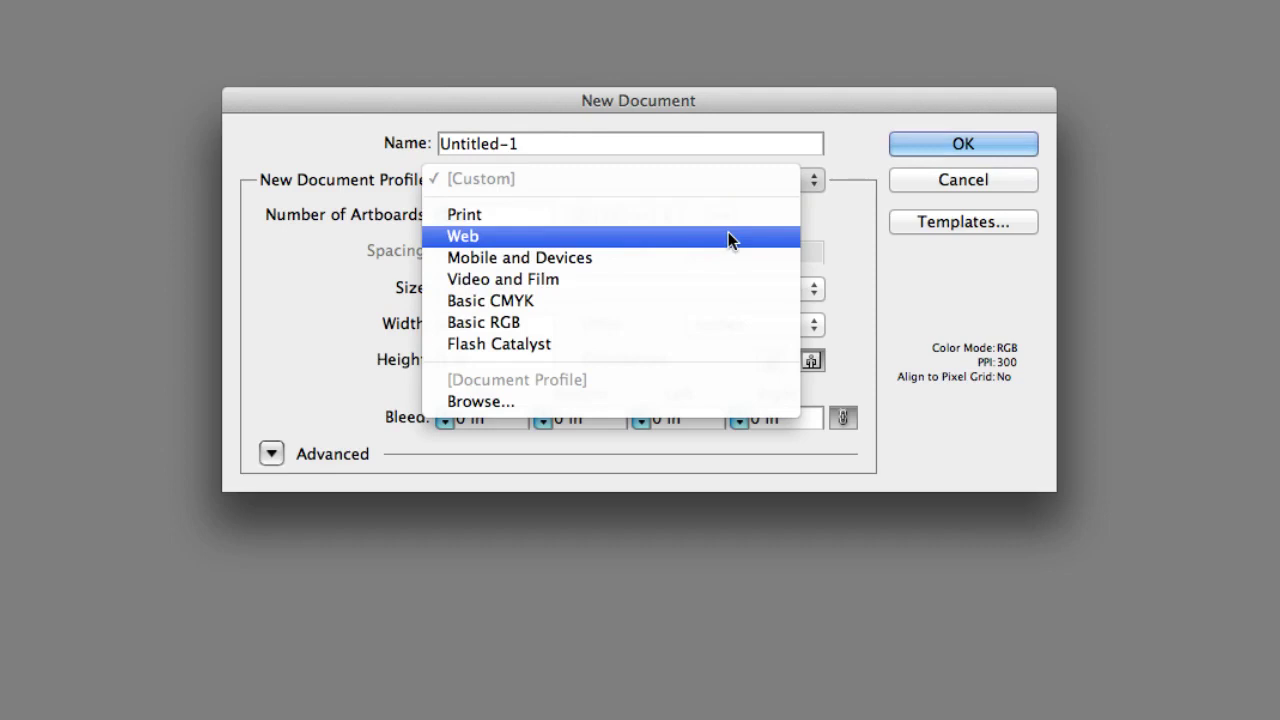
pyautogui.click(567, 236)
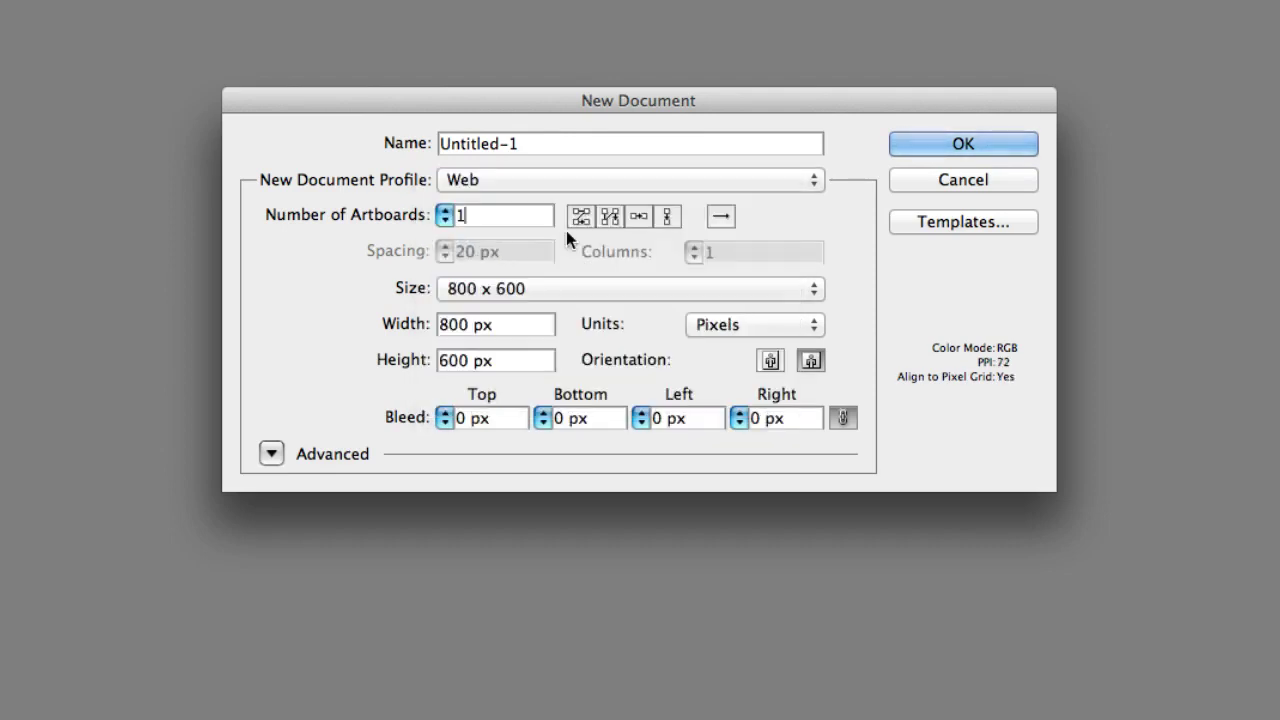
pyautogui.click(563, 292)
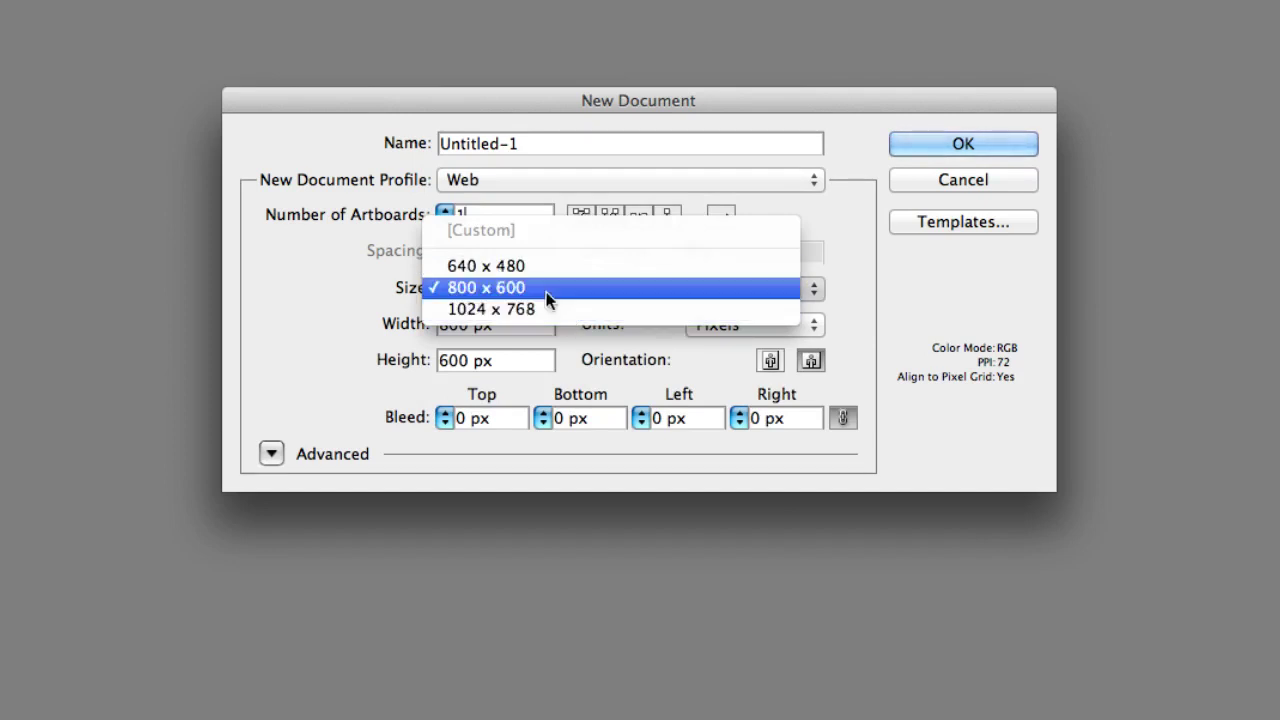
pyautogui.click(348, 286)
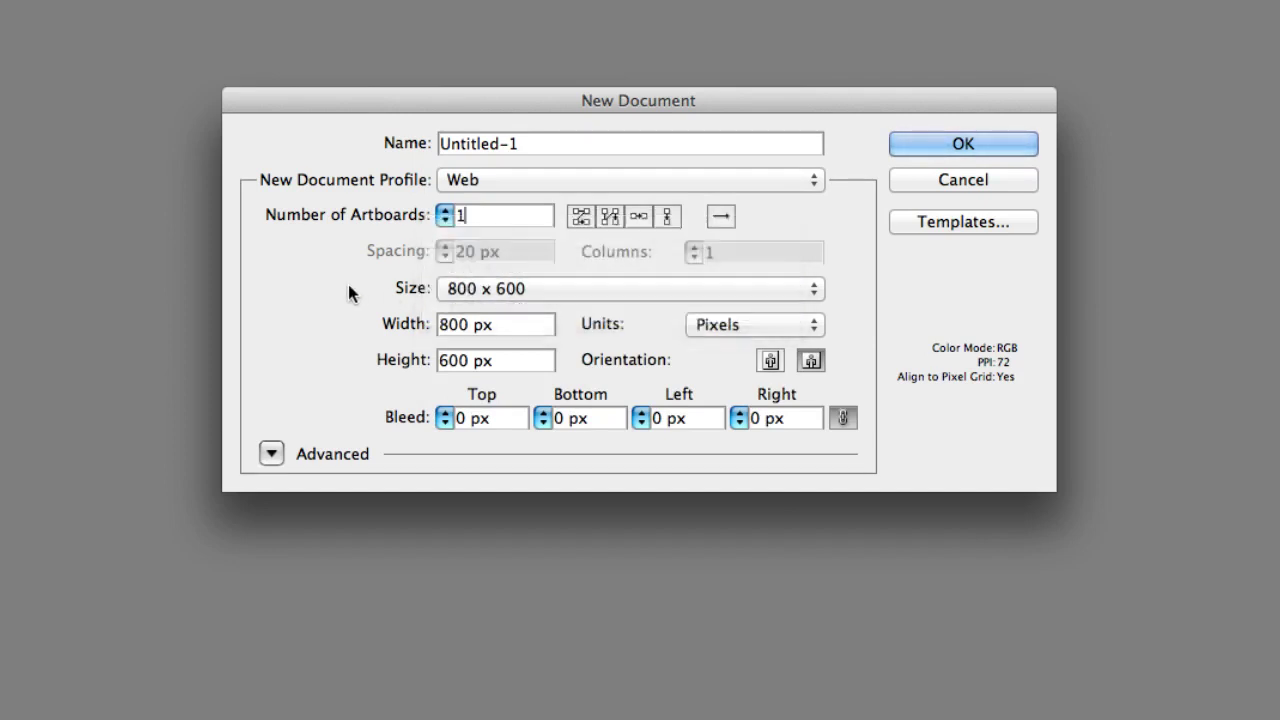
# Switch the document profile to Print, keeping the Letter size
pyautogui.click(612, 190)
pyautogui.click(603, 161)
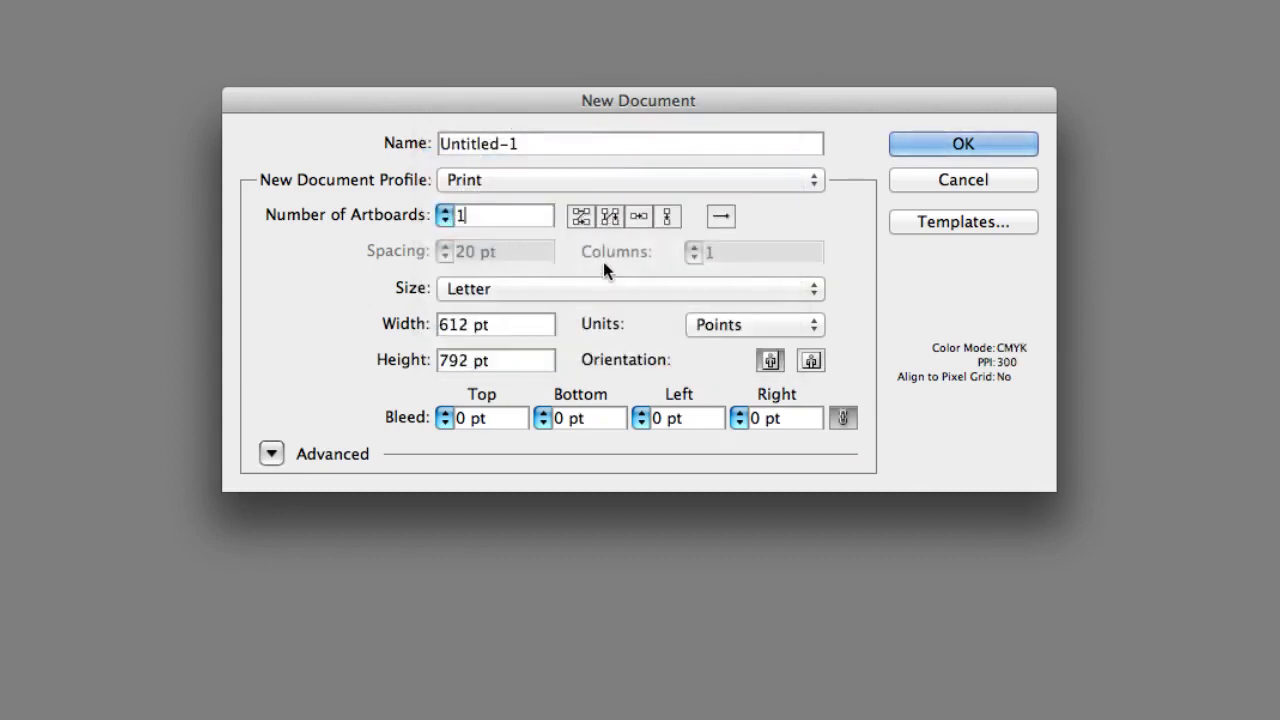
pyautogui.click(547, 288)
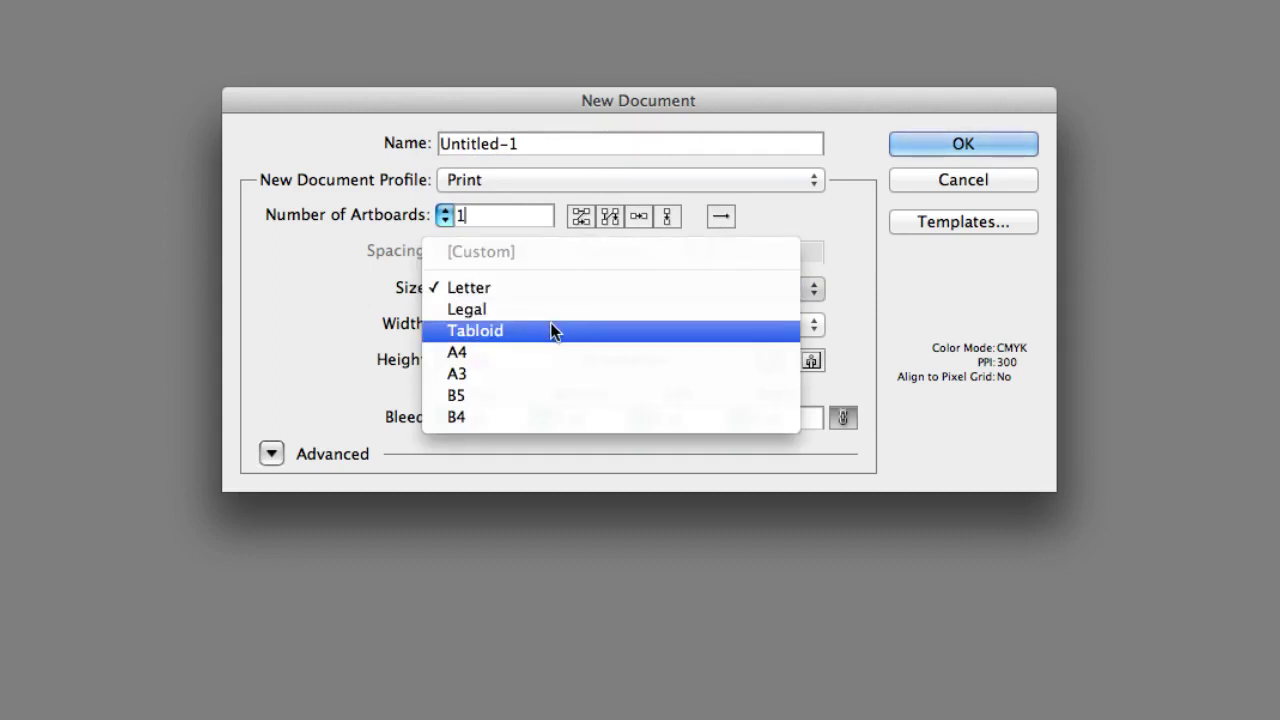
pyautogui.click(338, 270)
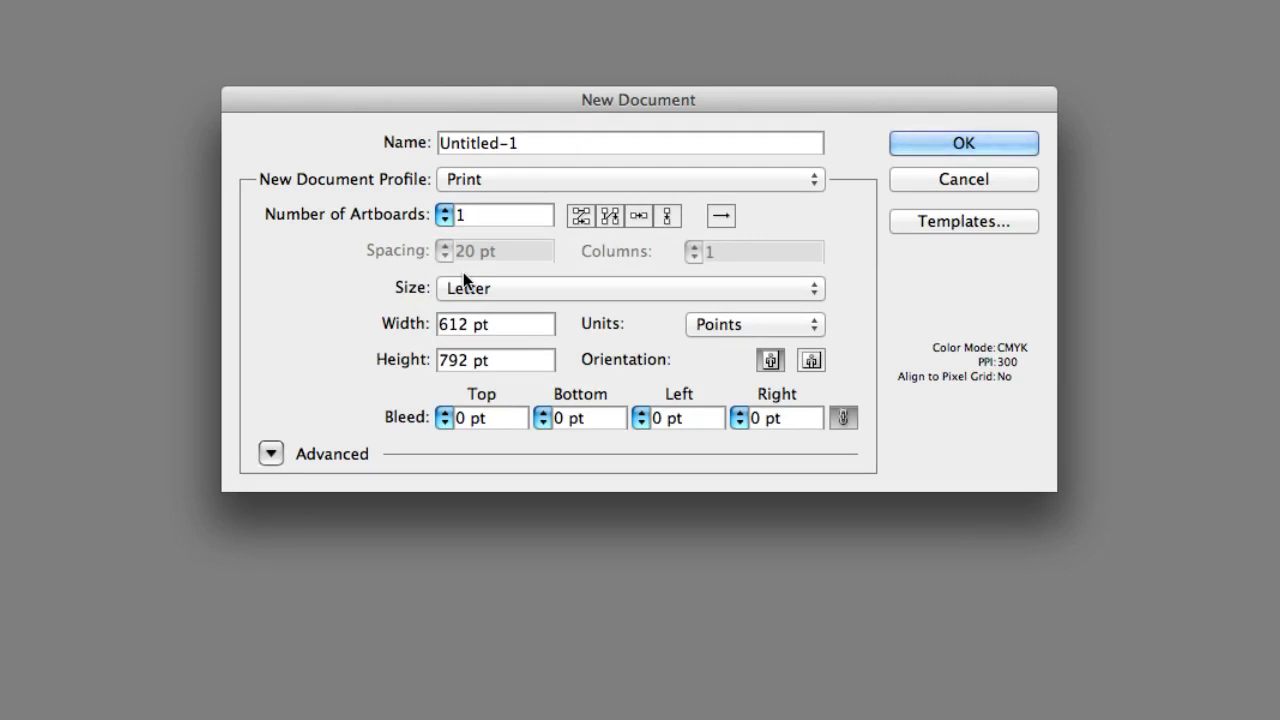
# Set the units to Inches and select the existing document name
pyautogui.click(705, 330)
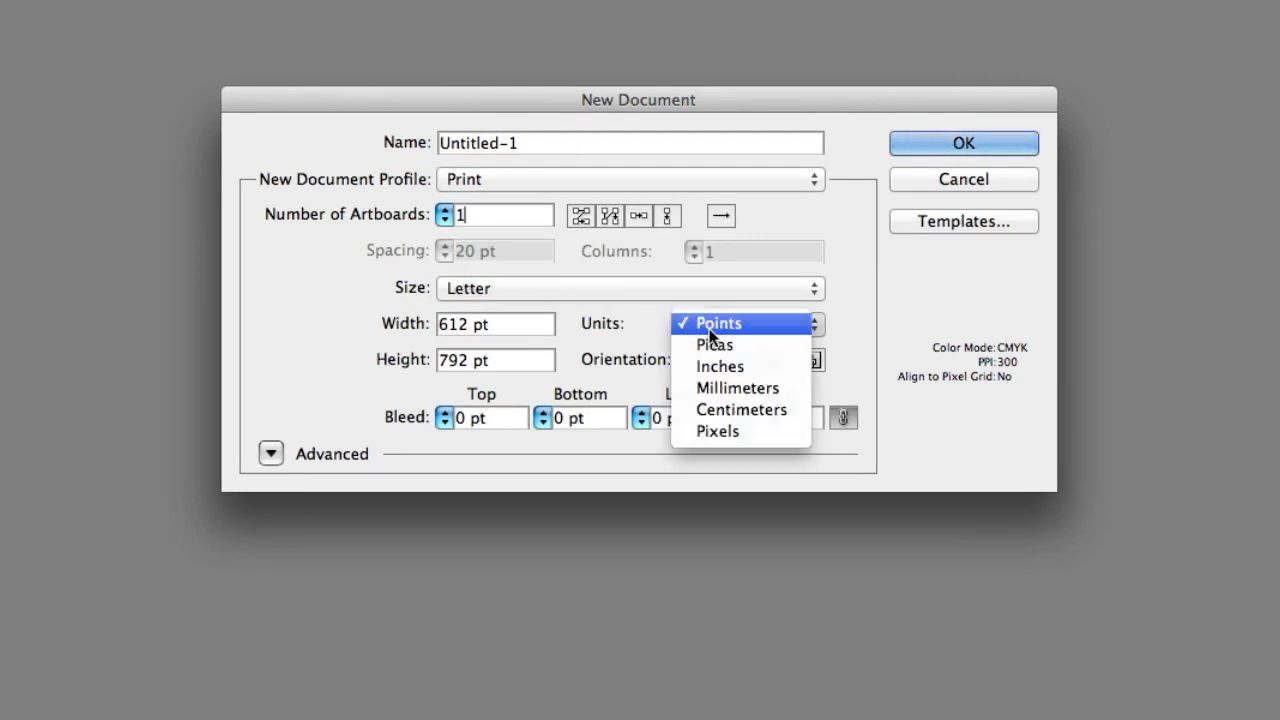
pyautogui.click(757, 368)
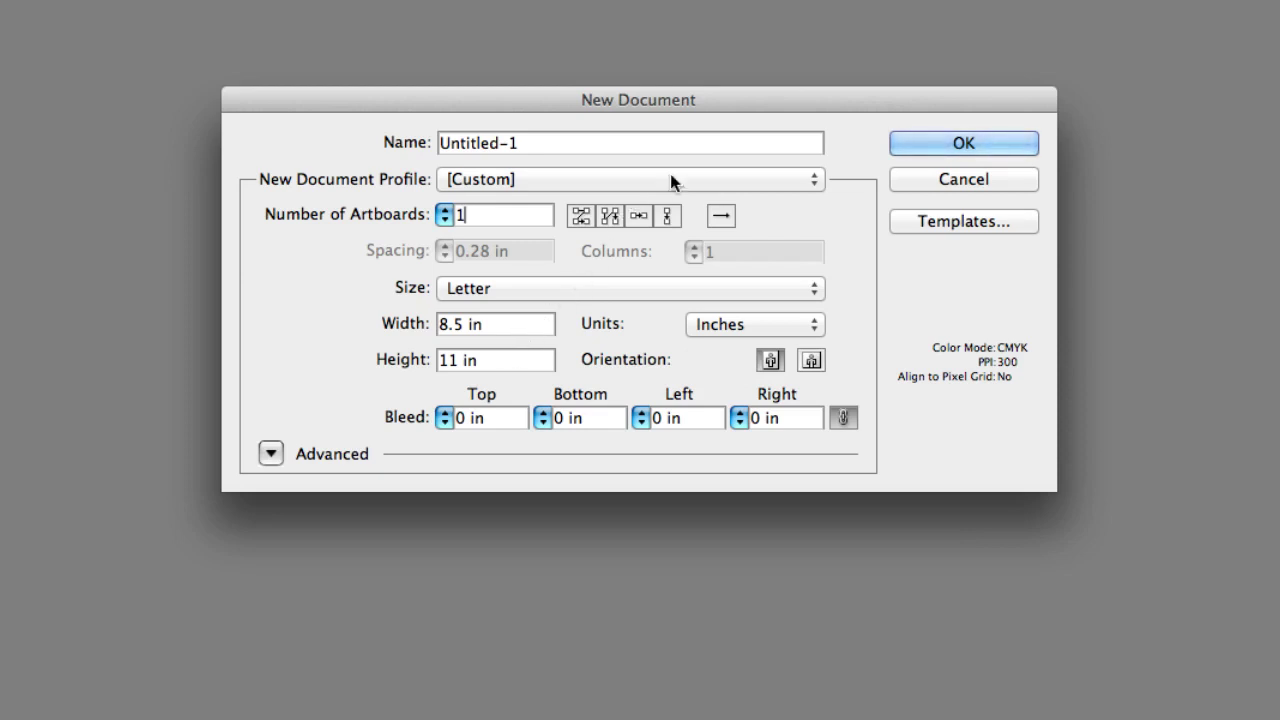
pyautogui.moveTo(643, 144); pyautogui.dragTo(400, 142)
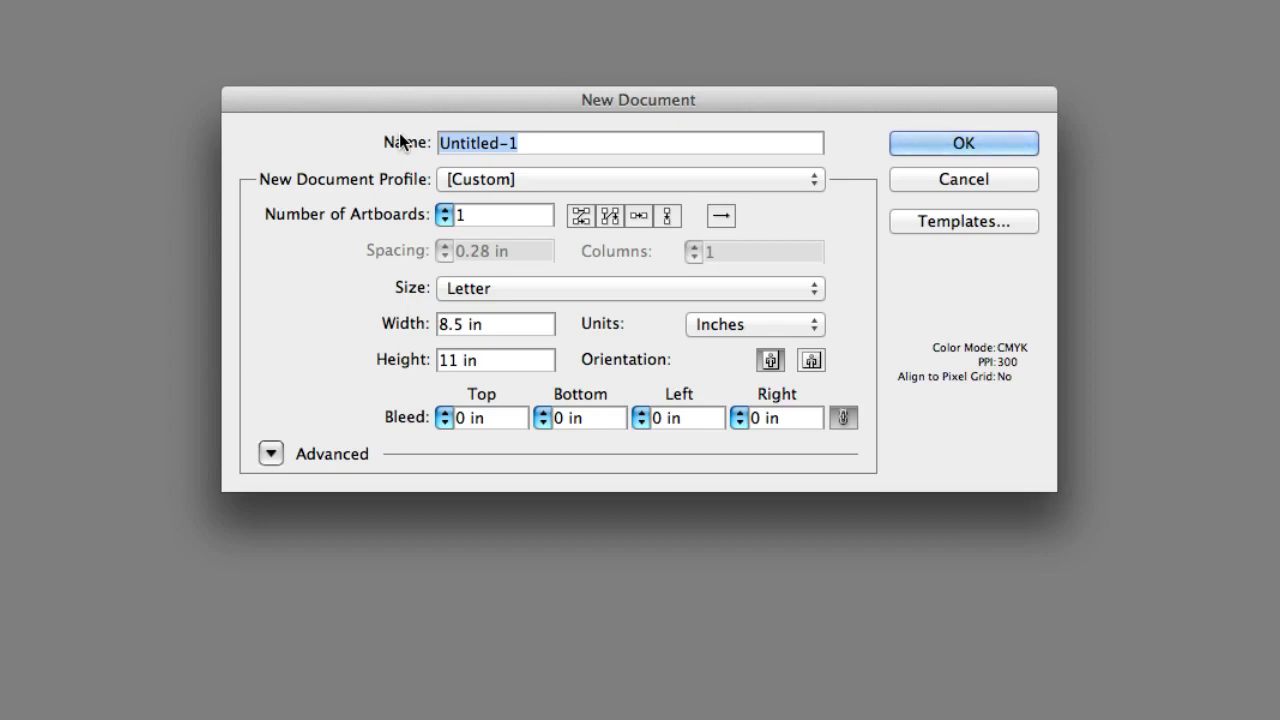
# Name the document 'Basic Document' and set width 10 in and height 6 in
pyautogui.write('Ba')
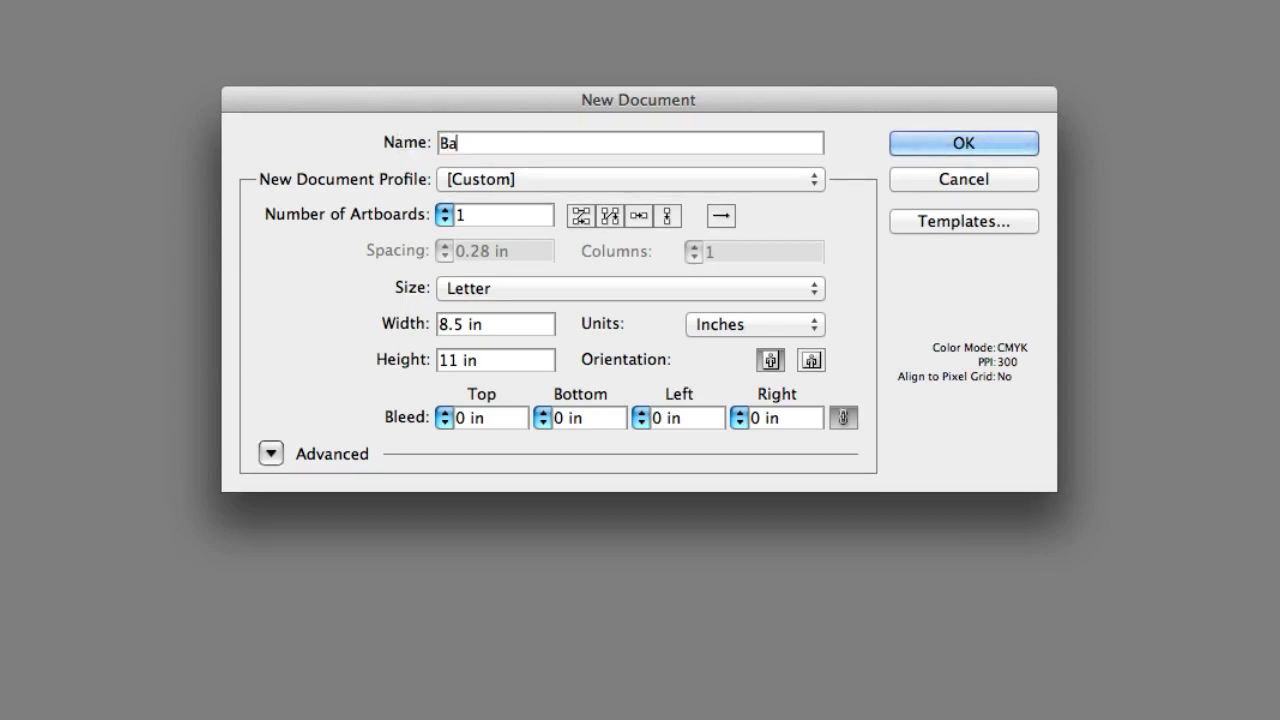
pyautogui.write('sic Document')
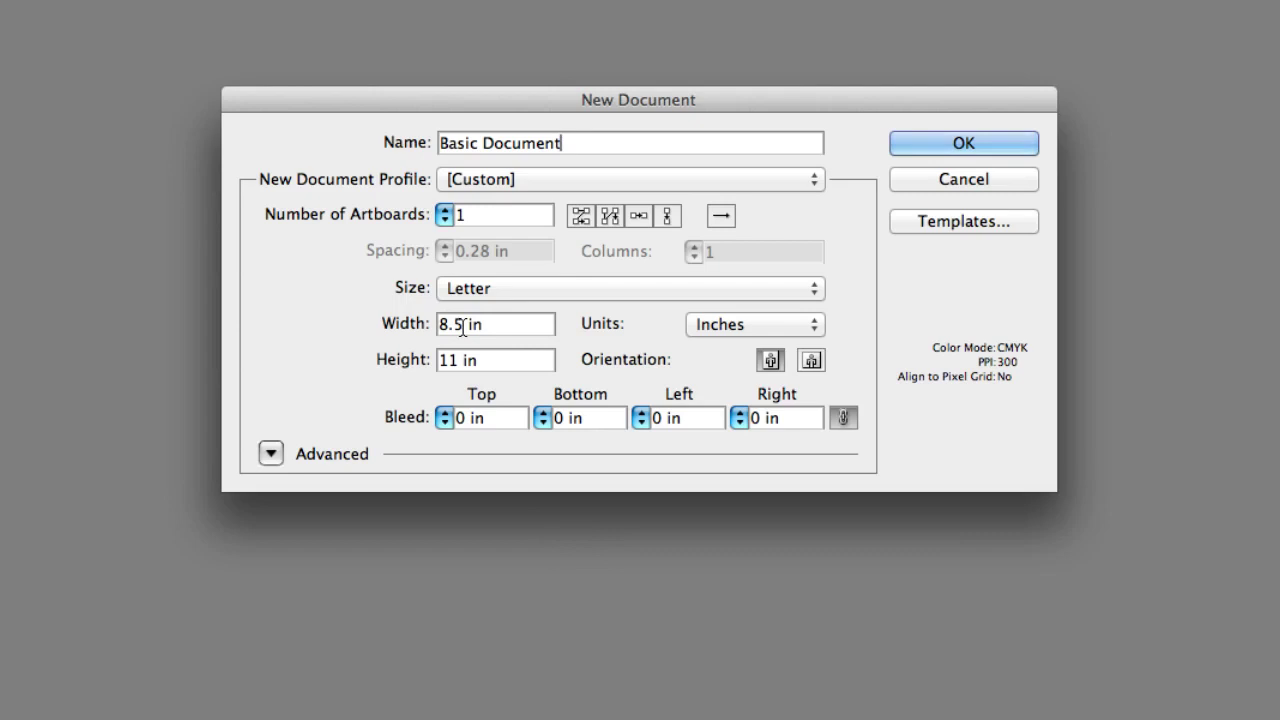
pyautogui.moveTo(462, 325); pyautogui.dragTo(440, 325)
pyautogui.write('10')
pyautogui.doubleClick(449, 358)
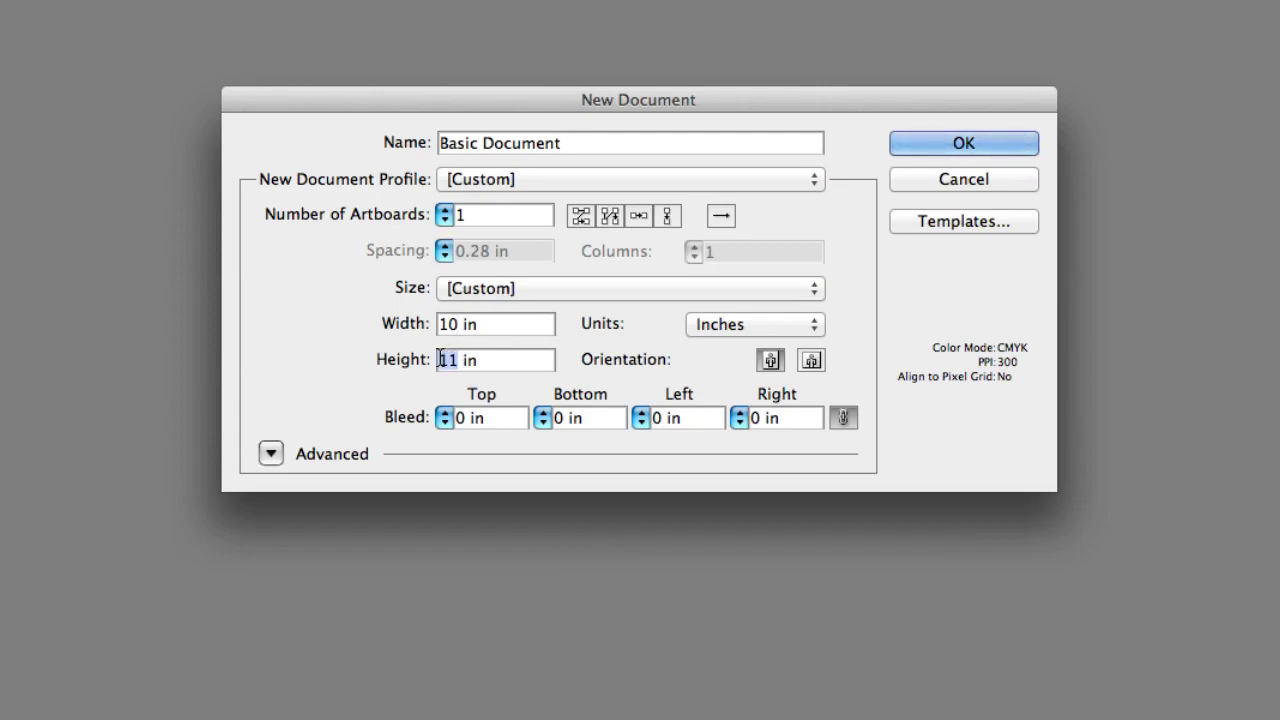
pyautogui.write('6')
# Commit the 6 in height and set the linked bleed to 0 in on all sides
pyautogui.click(470, 413)
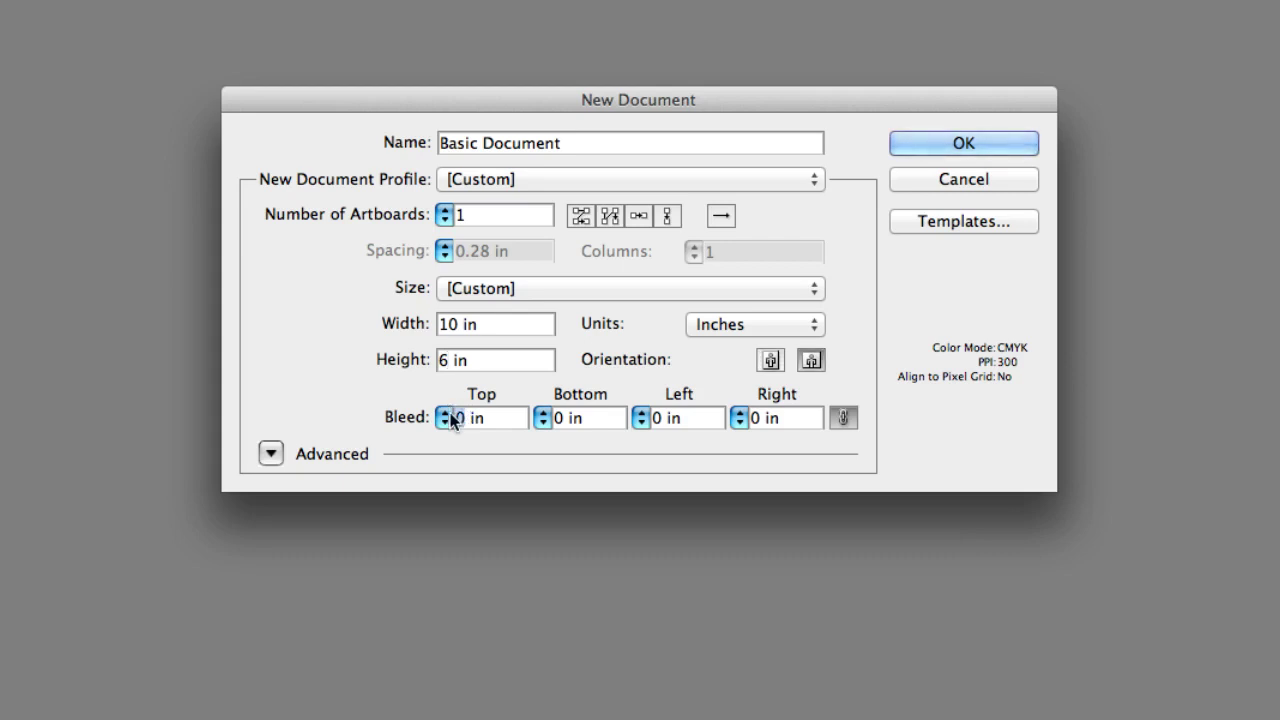
pyautogui.click(449, 413)
pyautogui.press('Tab')
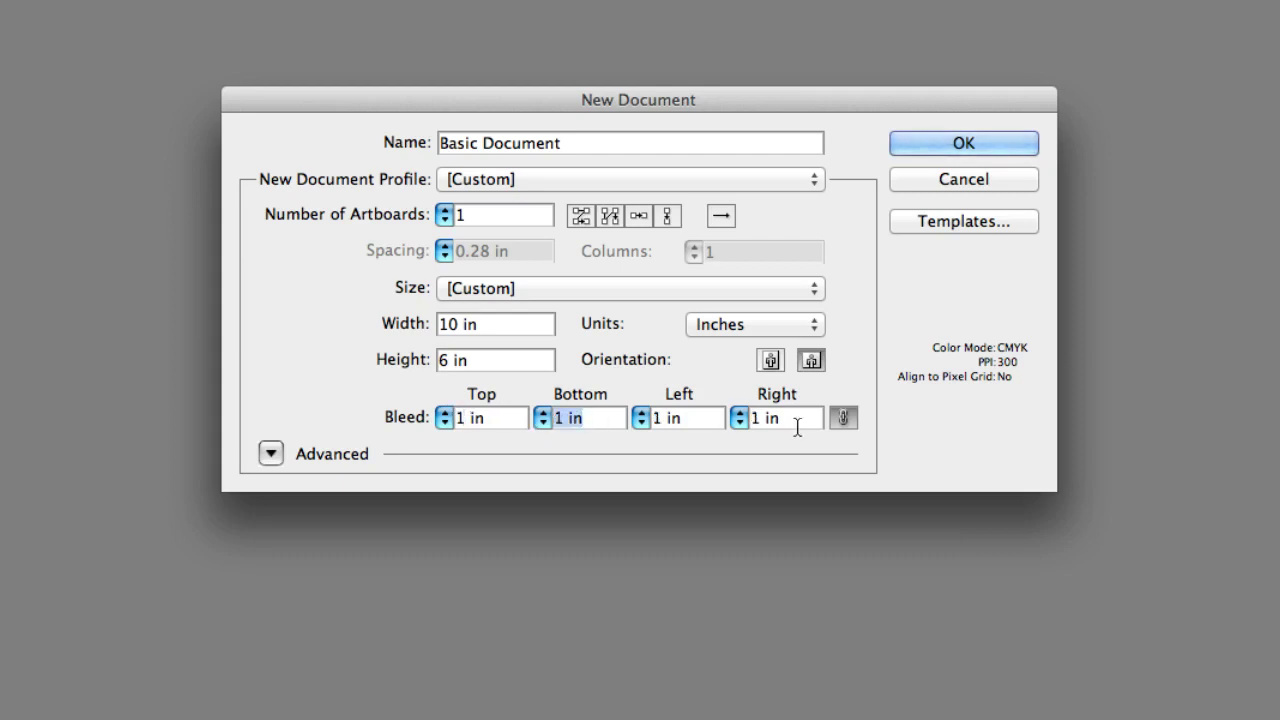
pyautogui.click(438, 418)
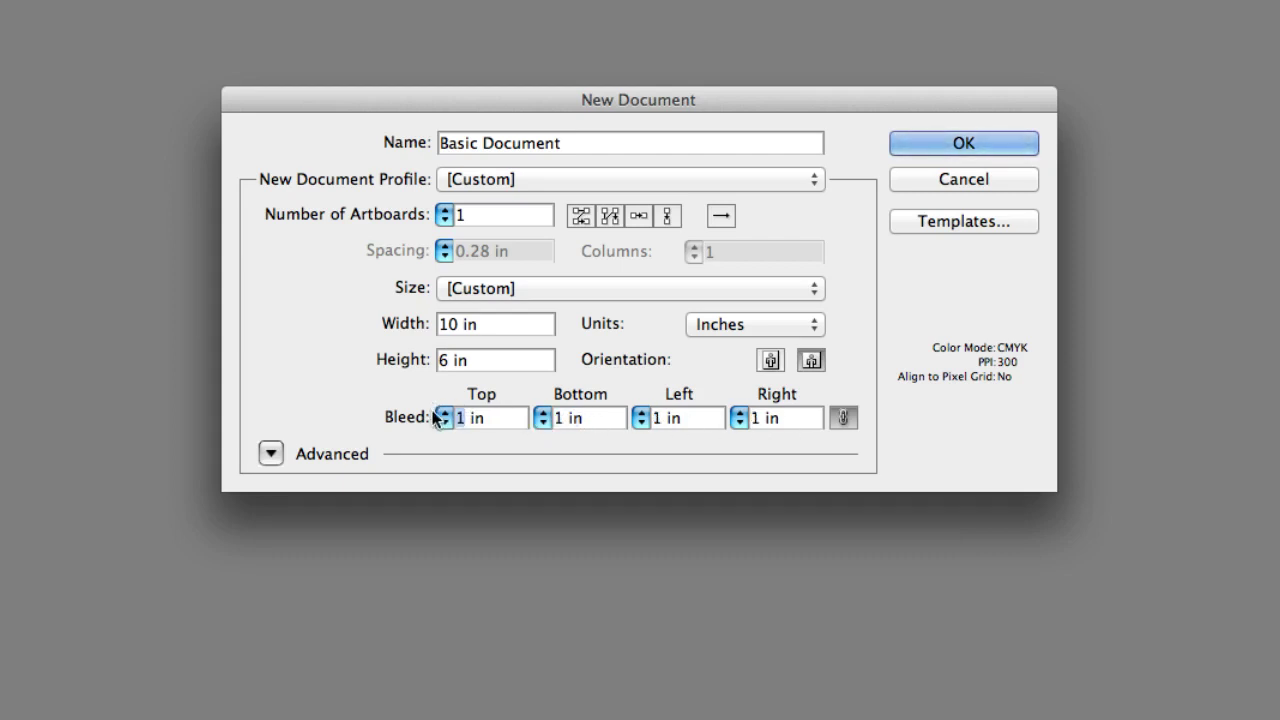
pyautogui.moveTo(494, 418); pyautogui.dragTo(400, 420)
pyautogui.press('BackSpace')
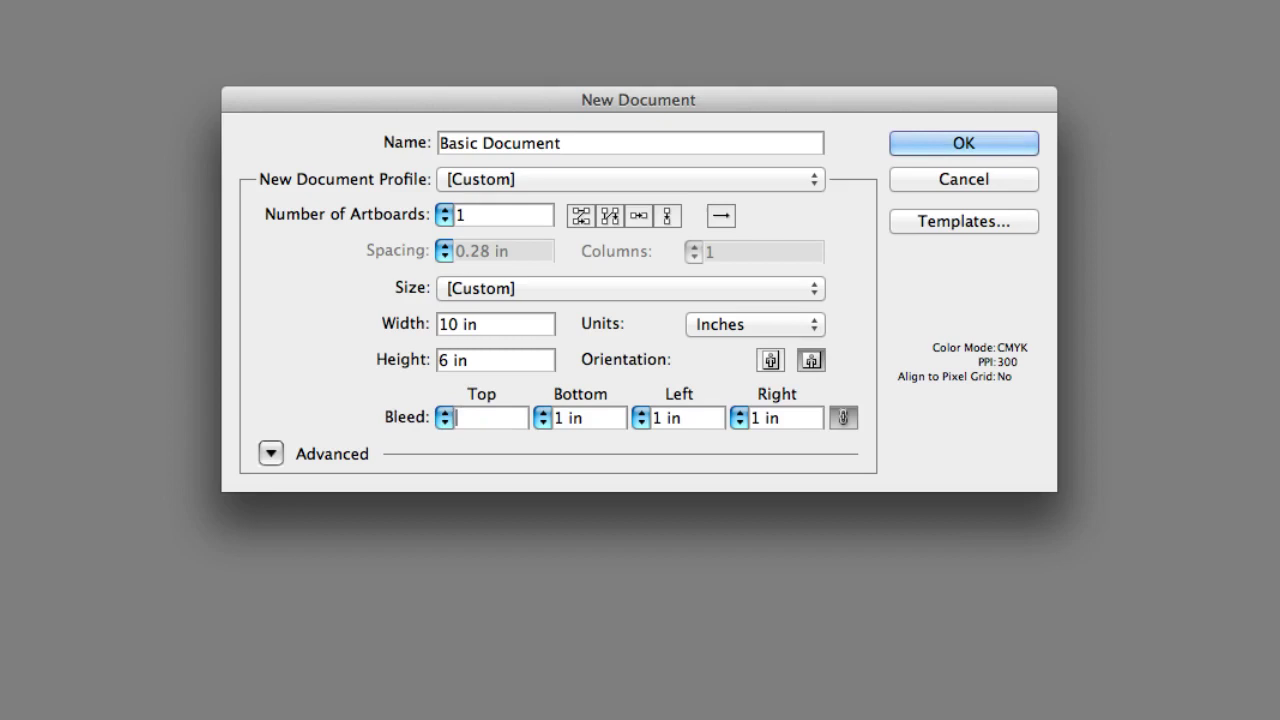
pyautogui.write('0')
pyautogui.press('Tab')
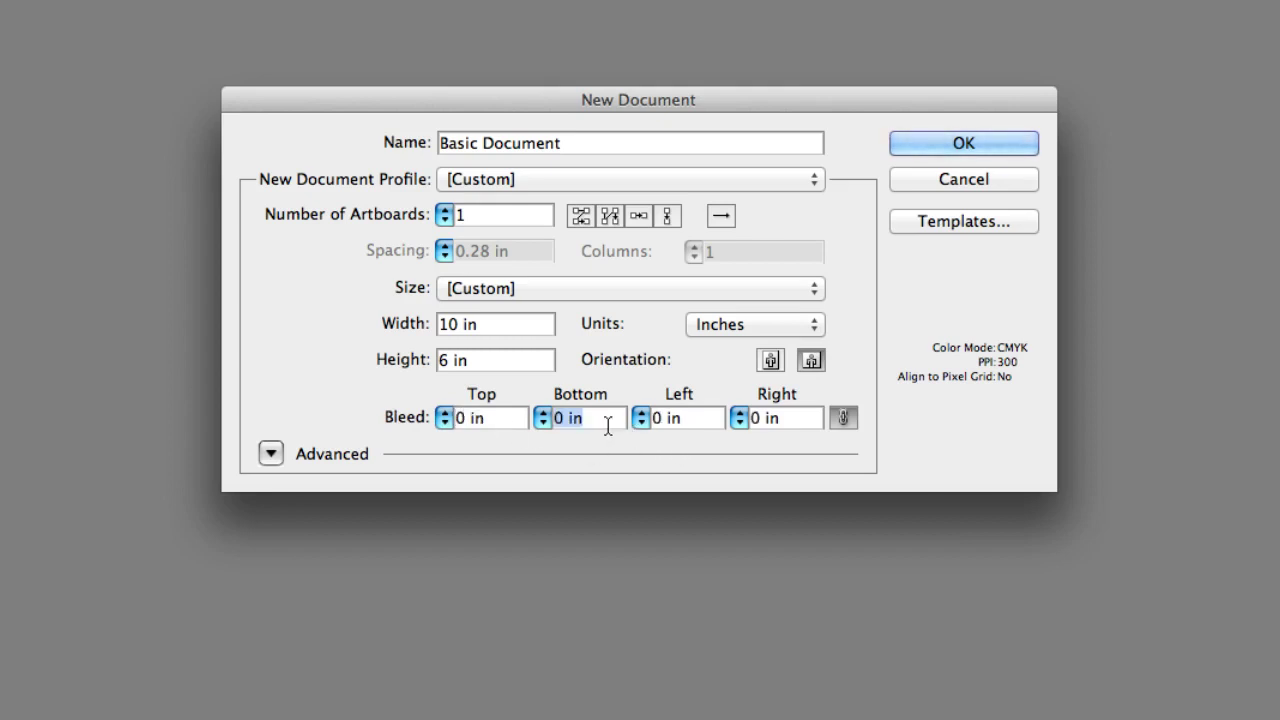
pyautogui.click(702, 420)
pyautogui.press('Tab')
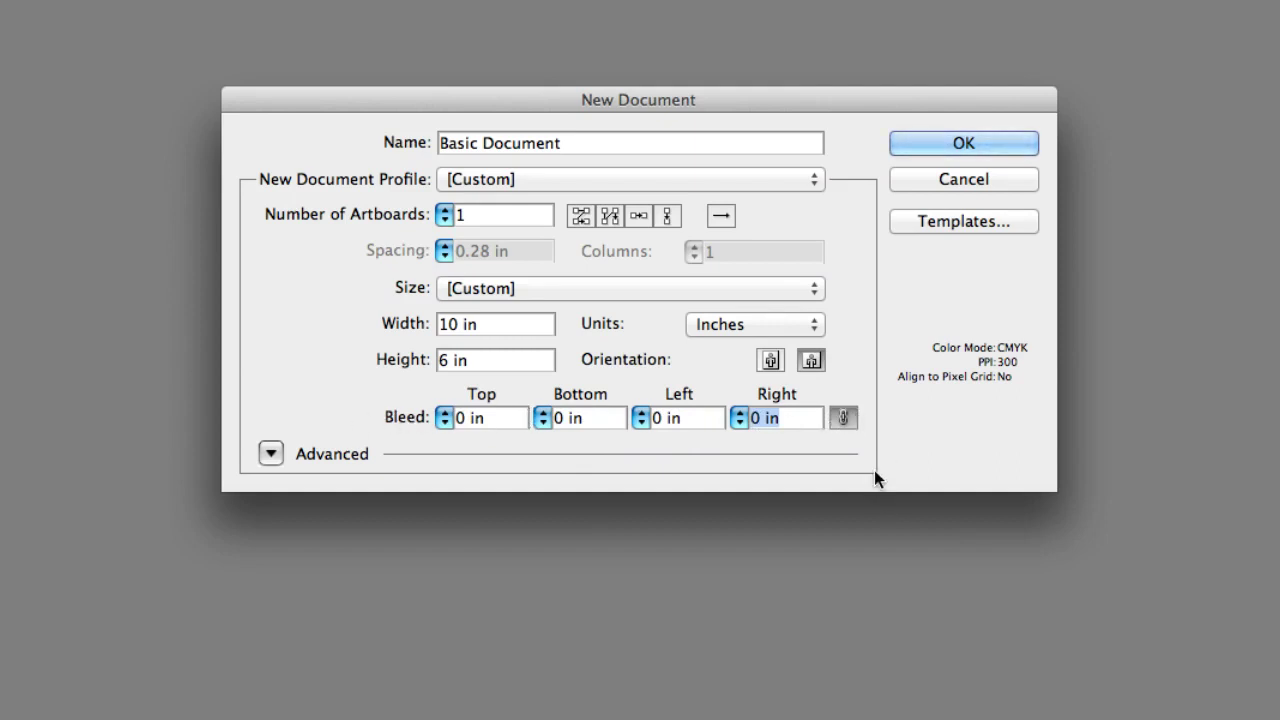
# Change the Color Mode under Advanced options from CMYK to RGB
pyautogui.click(271, 455)
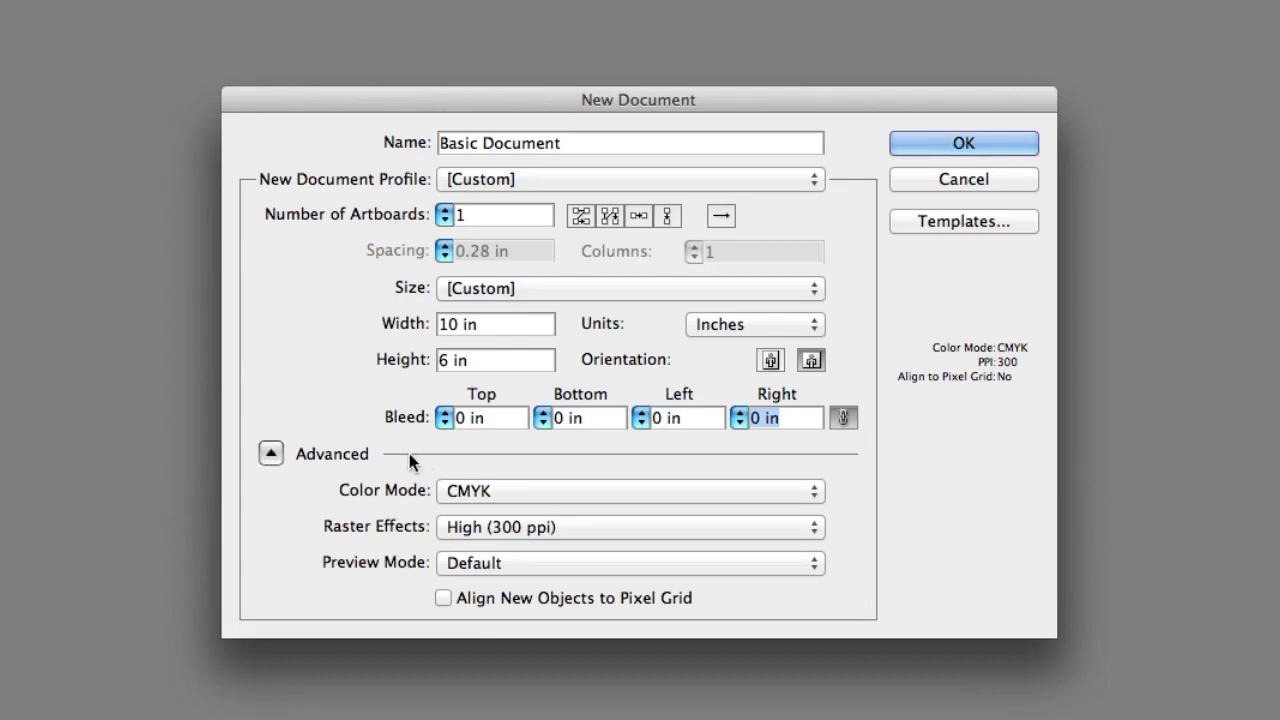
pyautogui.click(537, 491)
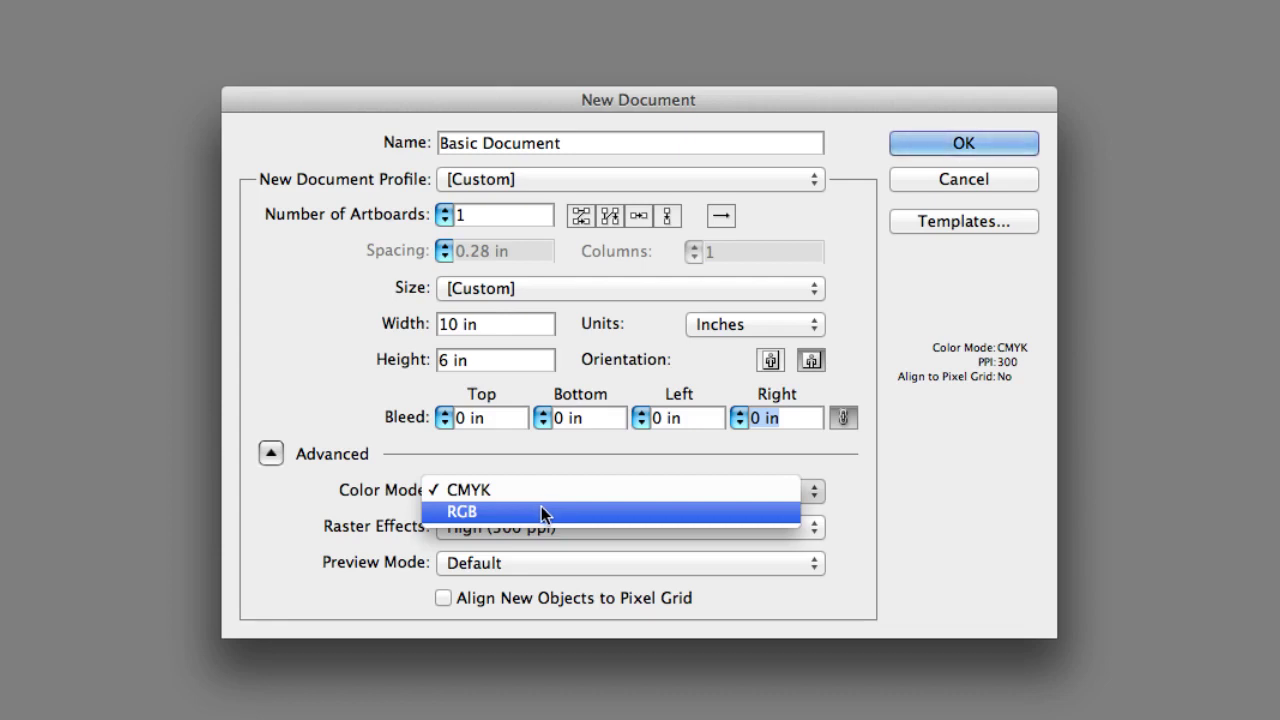
pyautogui.click(538, 512)
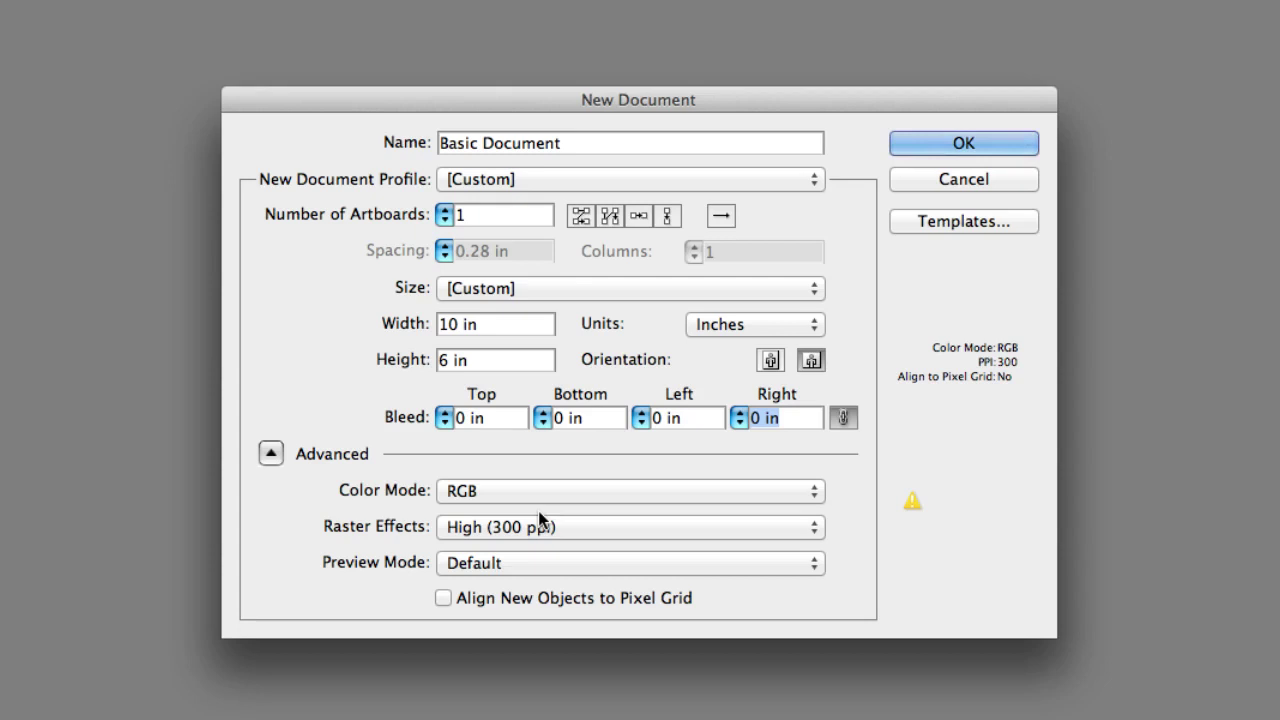
pyautogui.click(553, 492)
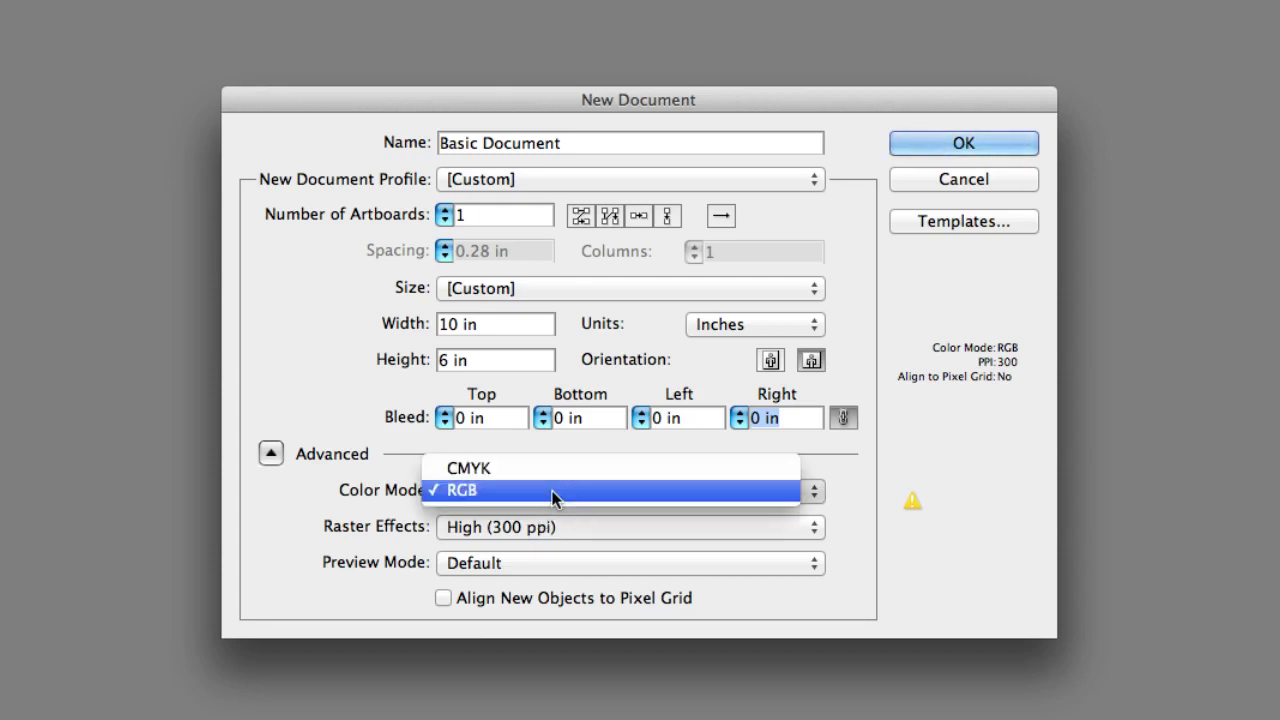
pyautogui.click(553, 492)
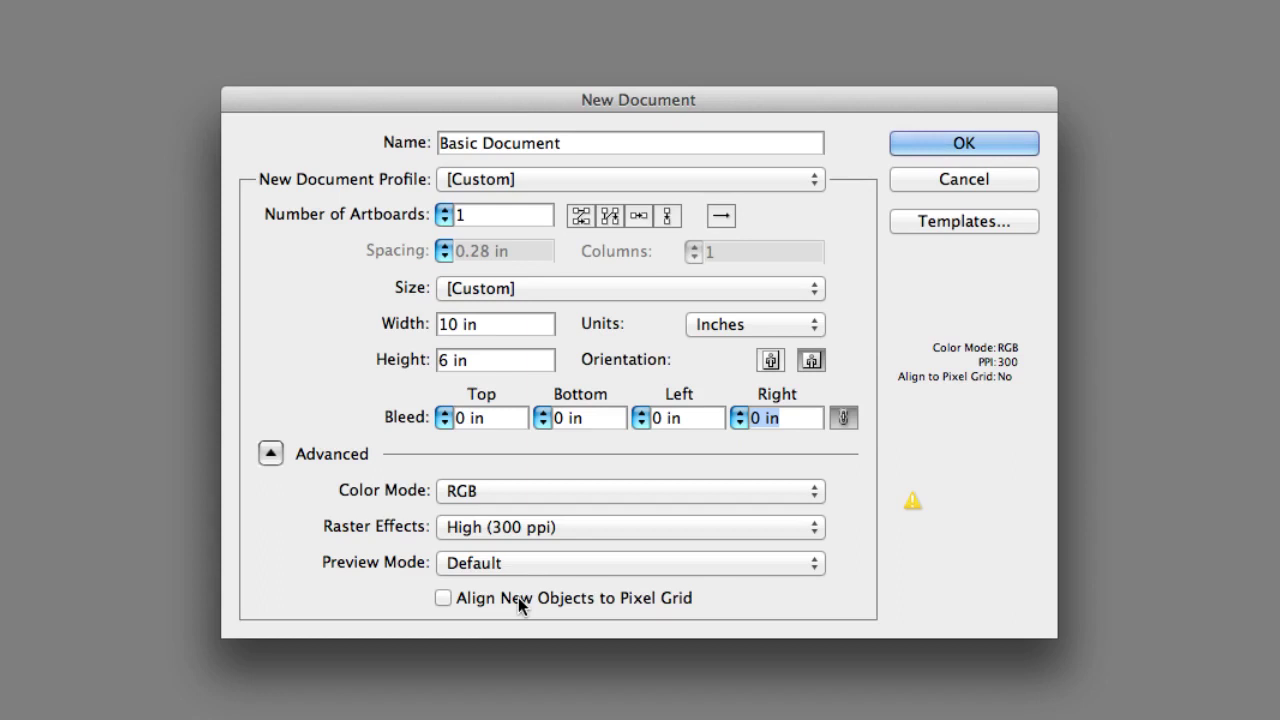
# Collapse the Advanced options section
pyautogui.click(268, 455)
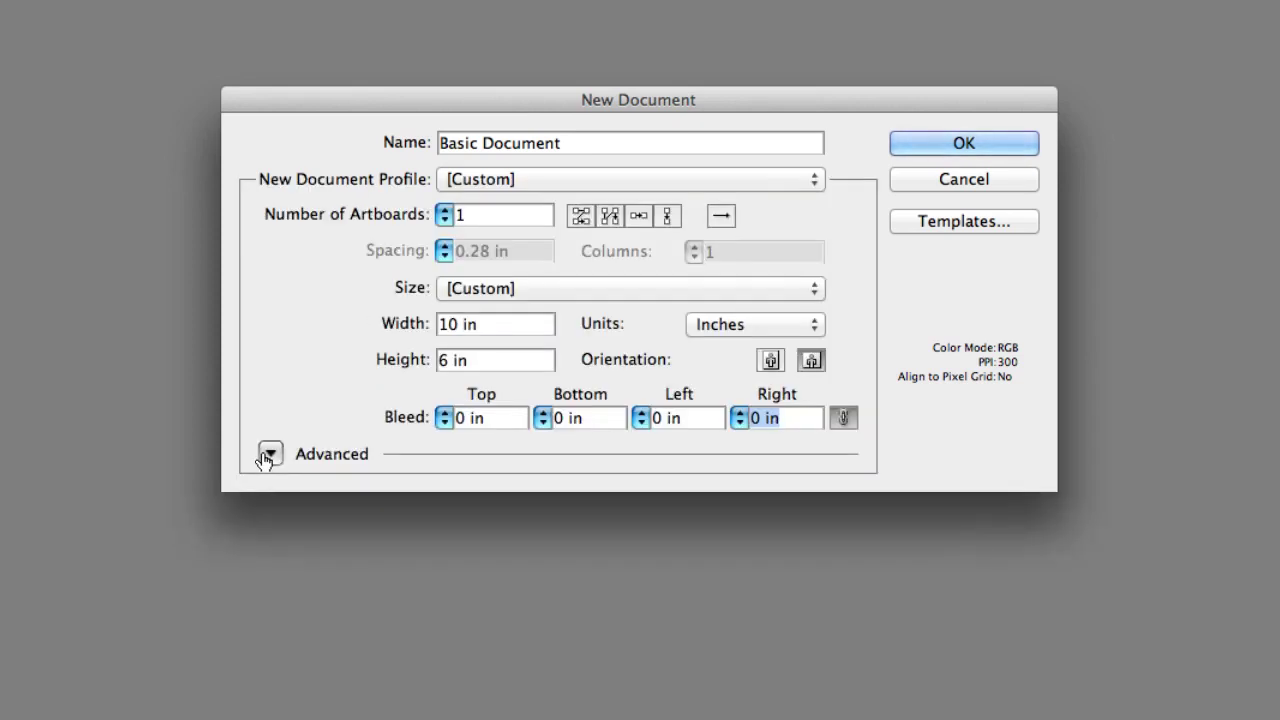